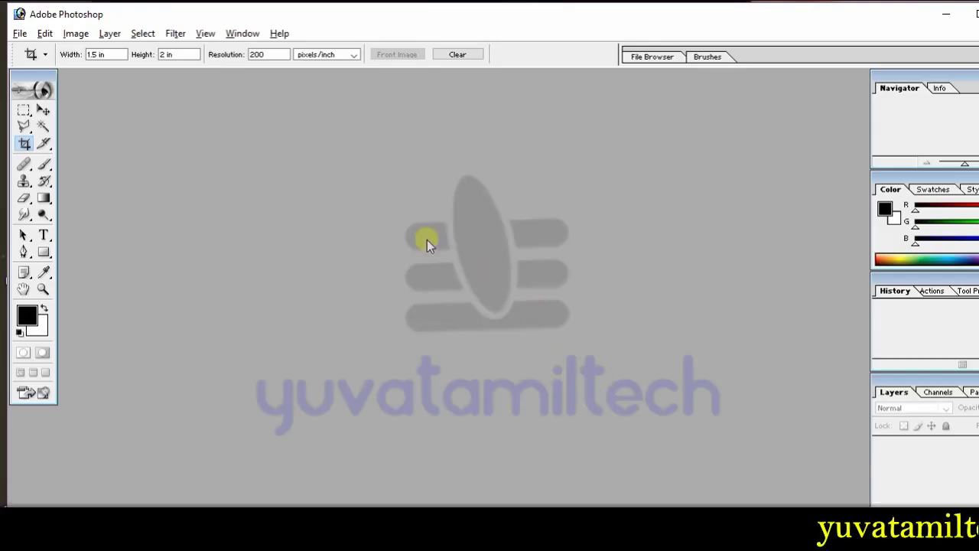
Open DSC_0419.JPG from Personal (D:) > photos > 02.10.2018.
click(19, 34)
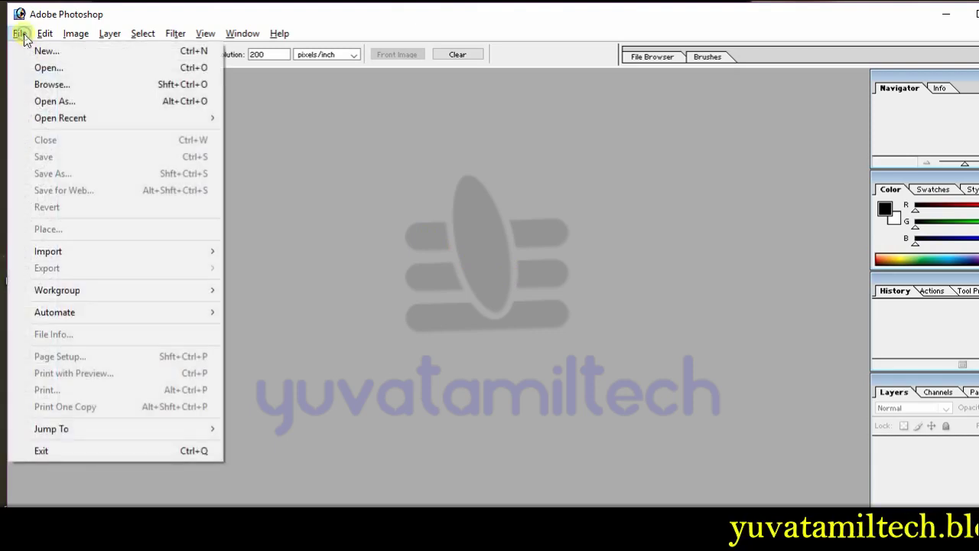
click(42, 68)
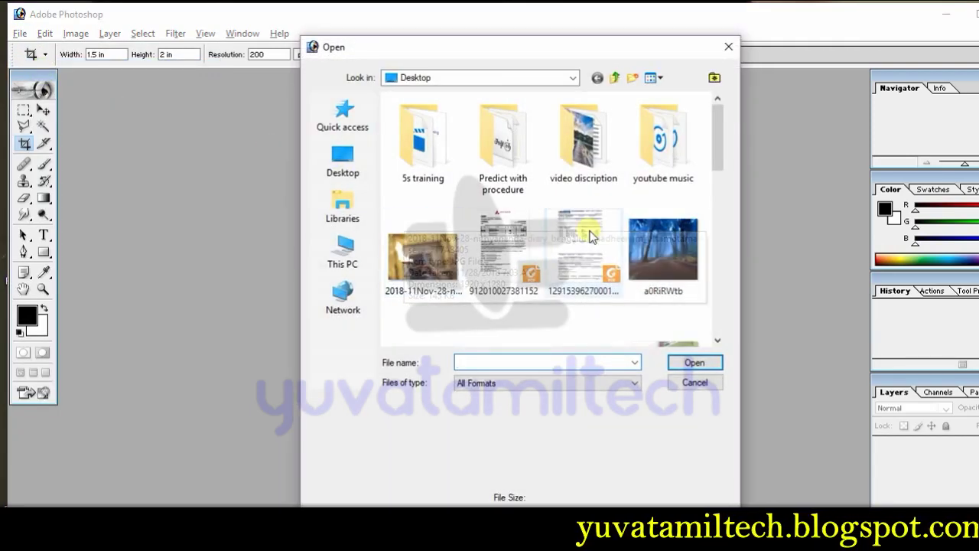
mouse_move(719, 160)
mouse_down()
mouse_move(723, 208)
mouse_move(721, 168)
mouse_up()
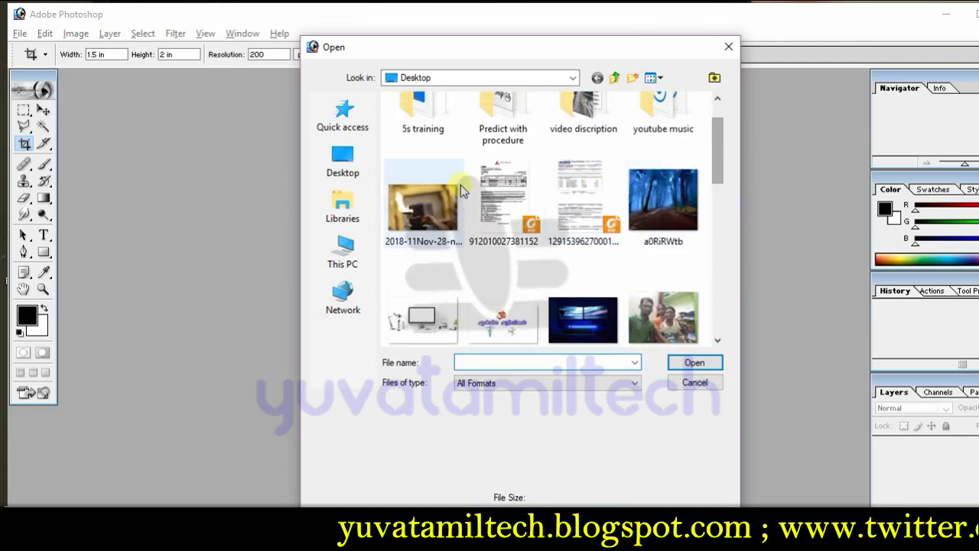
click(334, 255)
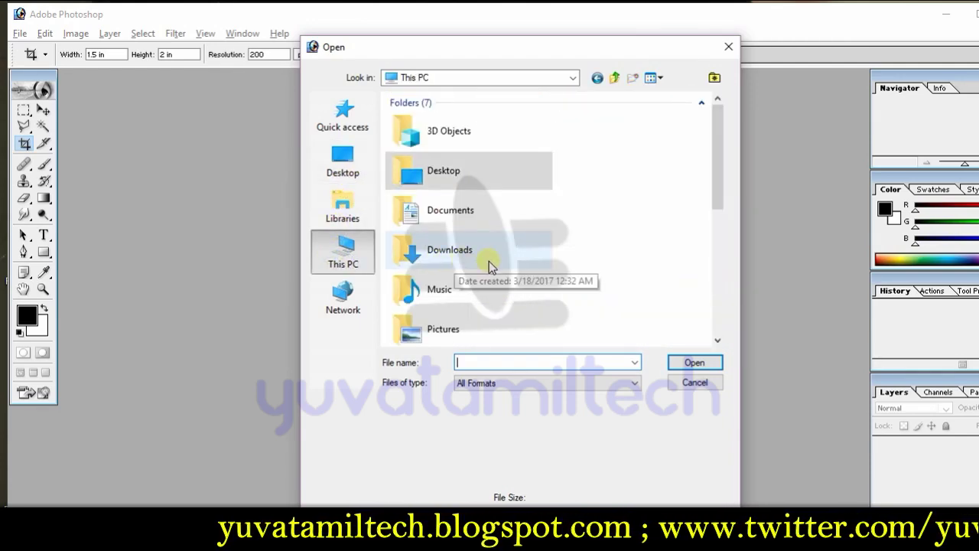
drag(713, 181, 716, 279)
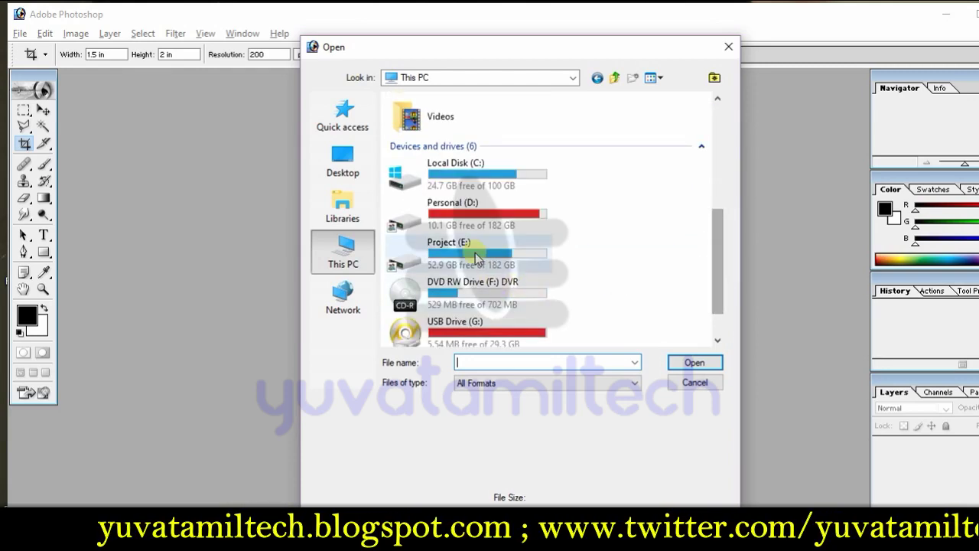
double_click(472, 201)
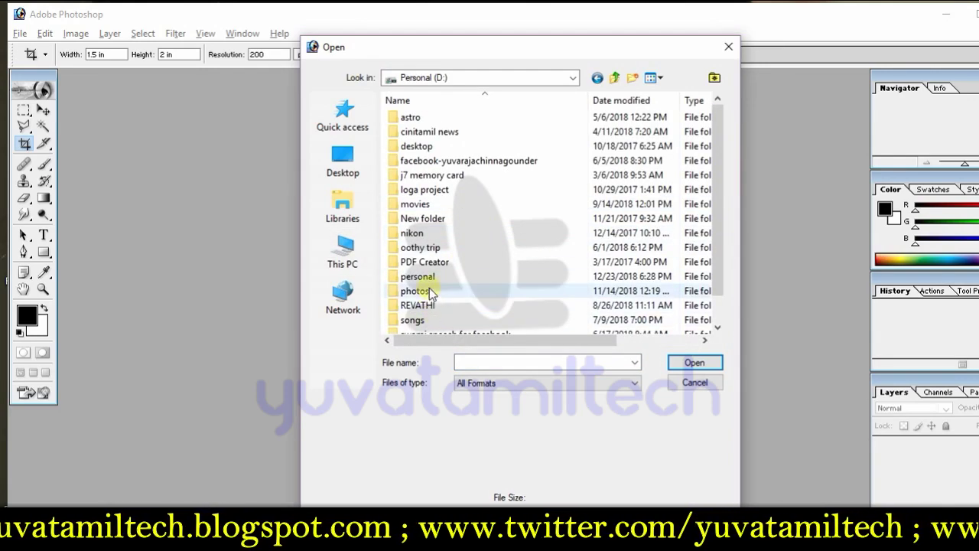
double_click(429, 288)
double_click(435, 157)
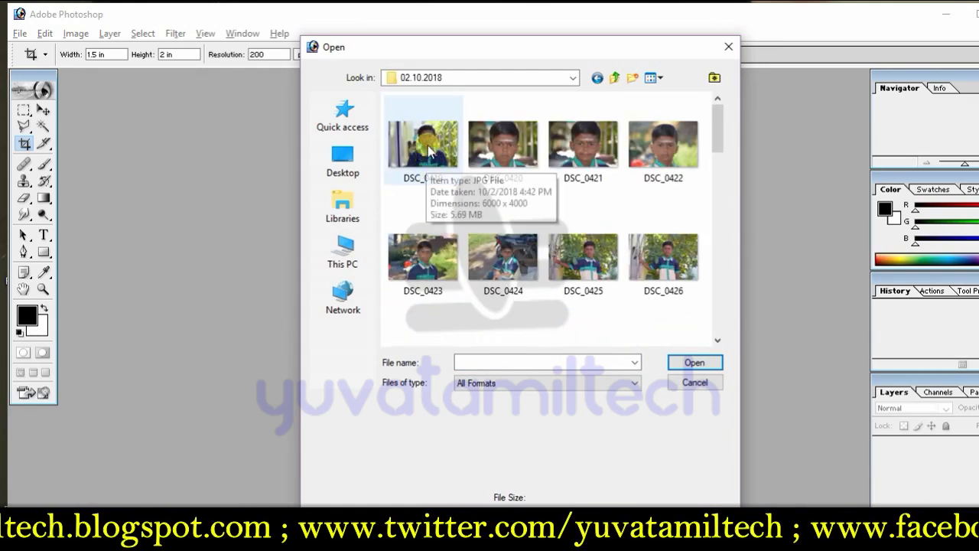
double_click(435, 157)
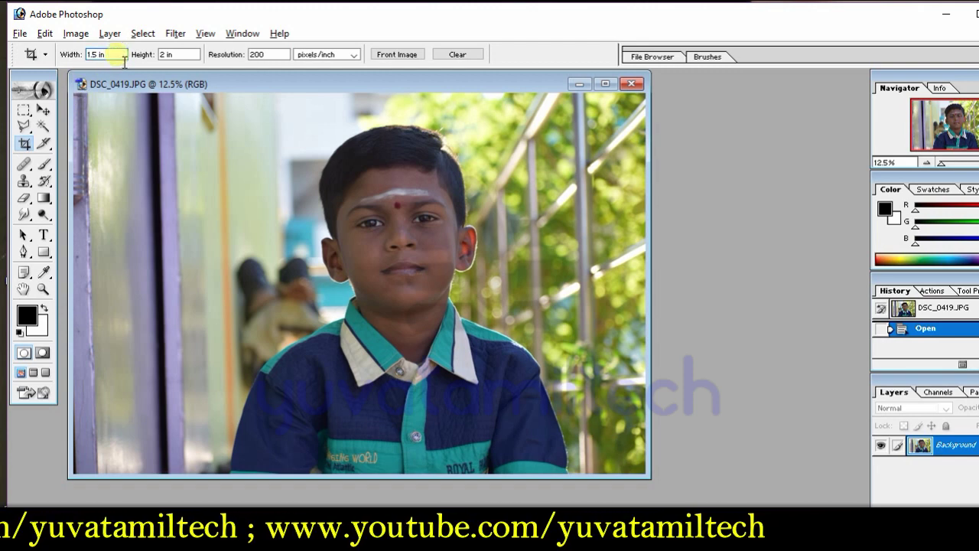
Crop the photo to a 1.5 × 2 in, 200 ppi frame of the boy's head and shoulders.
click(187, 55)
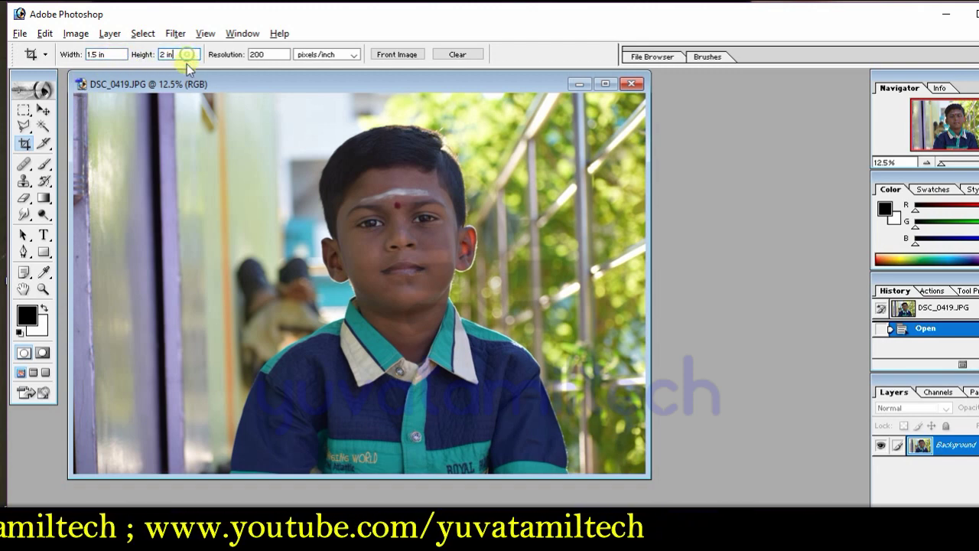
click(269, 55)
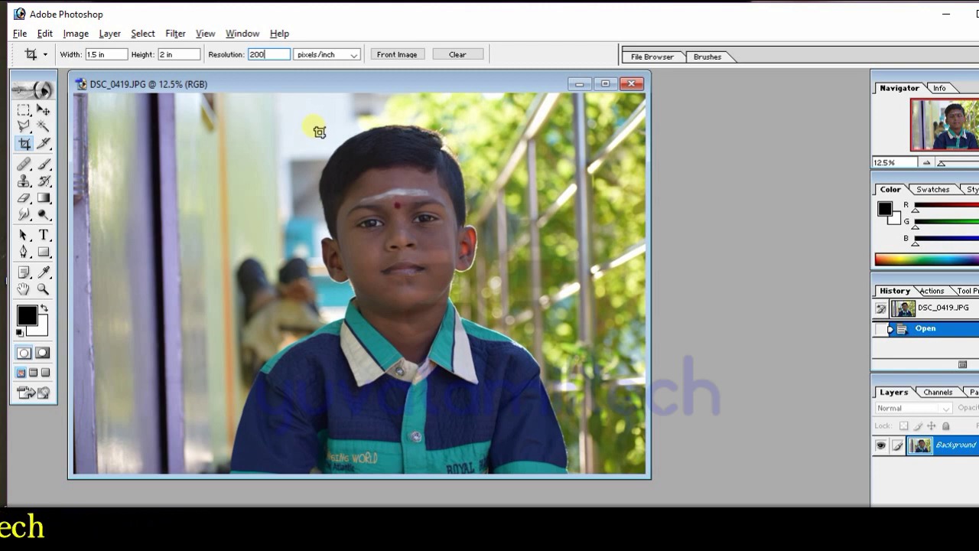
mouse_move(314, 127)
mouse_down()
mouse_move(496, 370)
mouse_move(499, 405)
mouse_up()
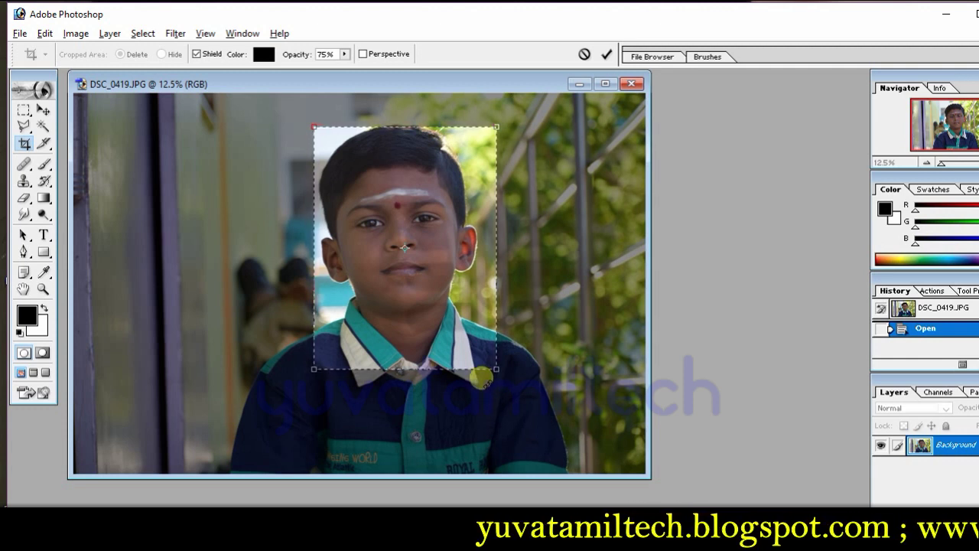
key(Up)
key(Up)
key(Up)
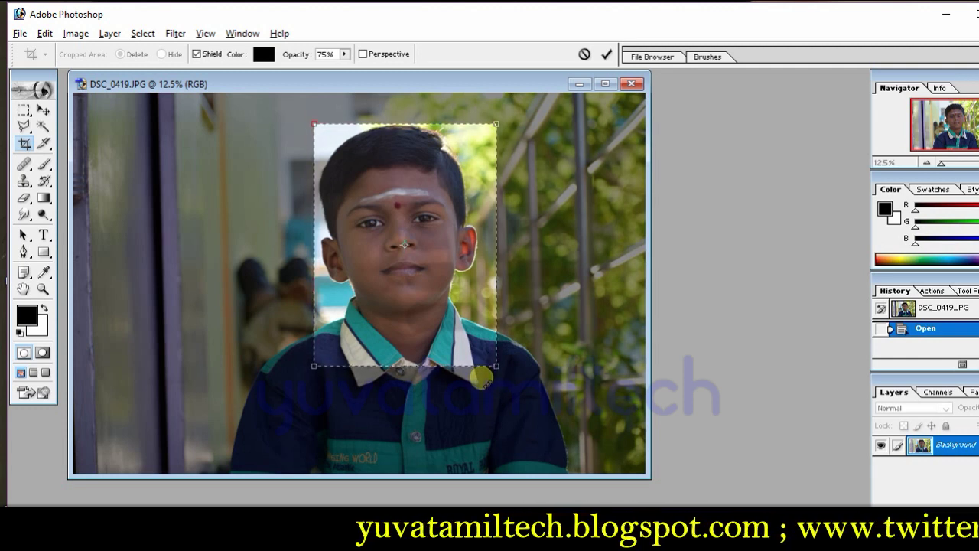
key(Left)
key(Left)
key(Left)
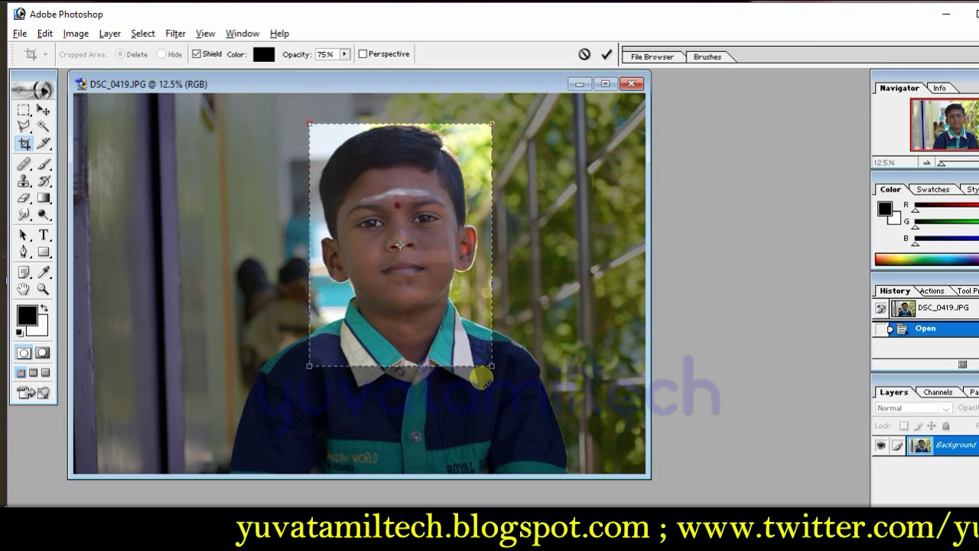
key(Left)
key(Left)
key(Left)
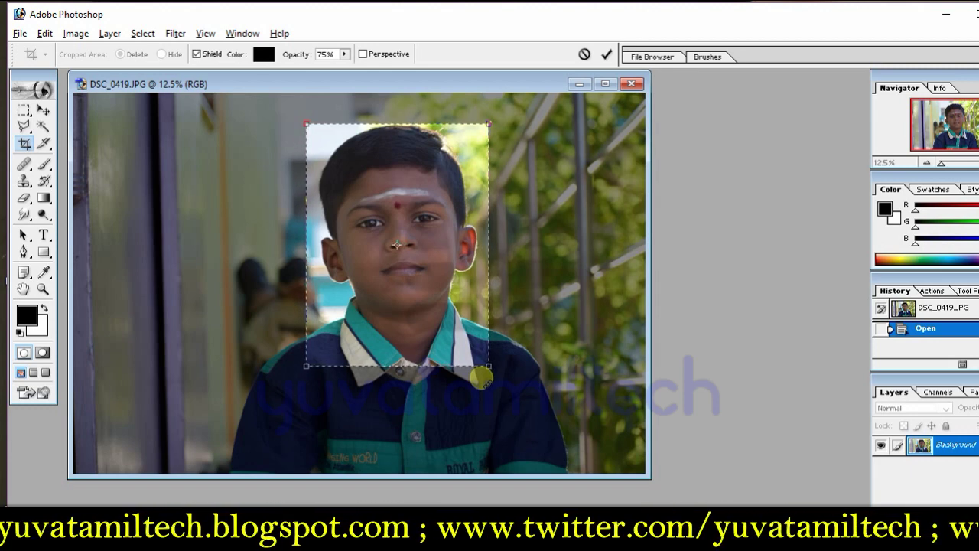
key(Return)
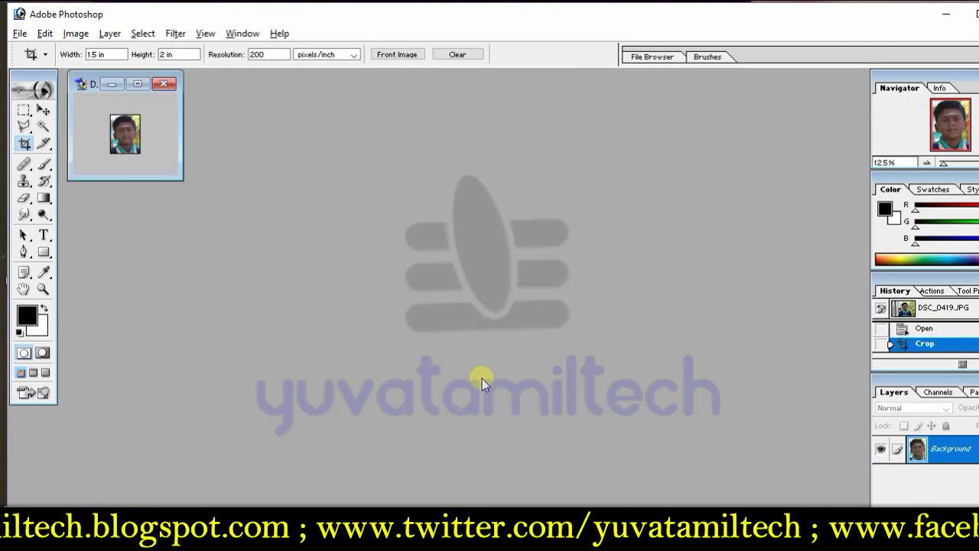
Maximize and fit the cropped portrait on screen, select all, and start Free Transform.
click(137, 84)
key(ctrl+0)
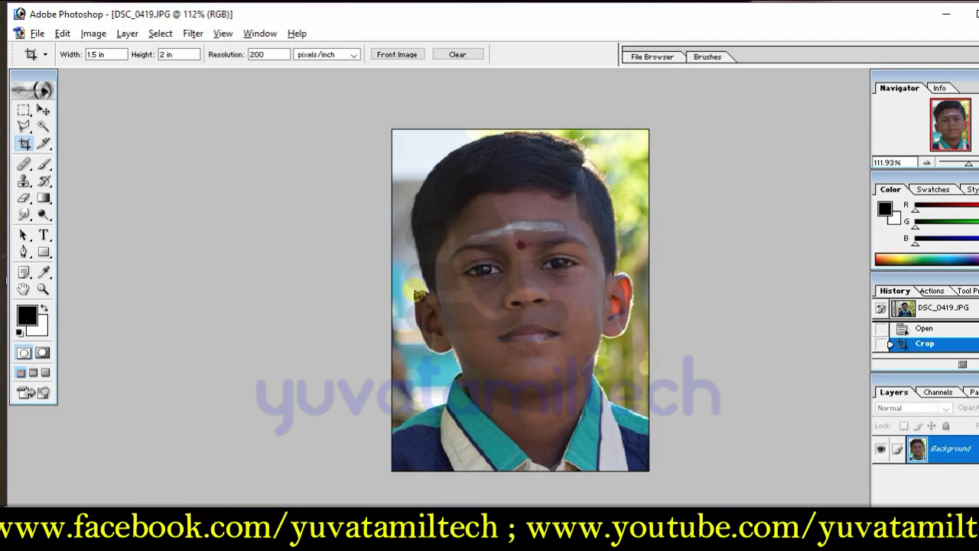
key(ctrl+a)
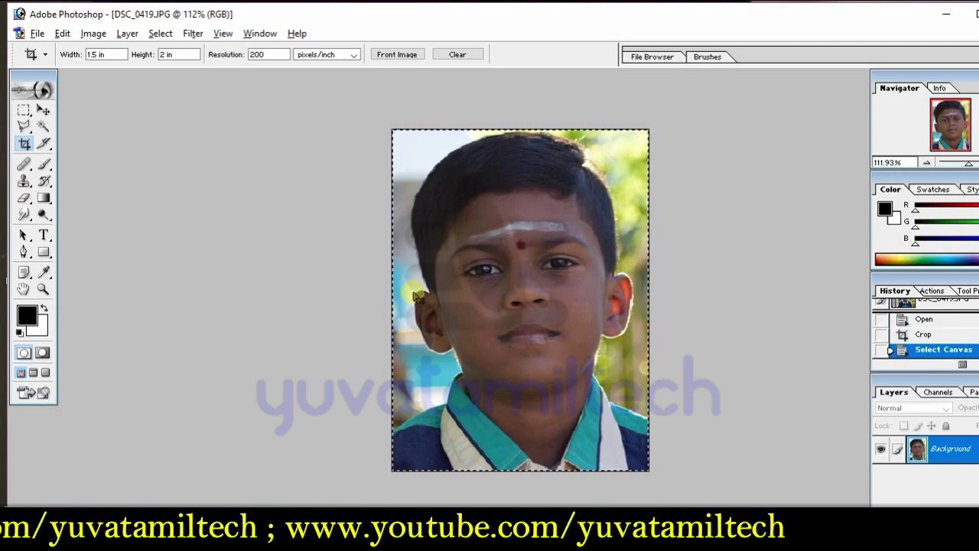
key(ctrl+t)
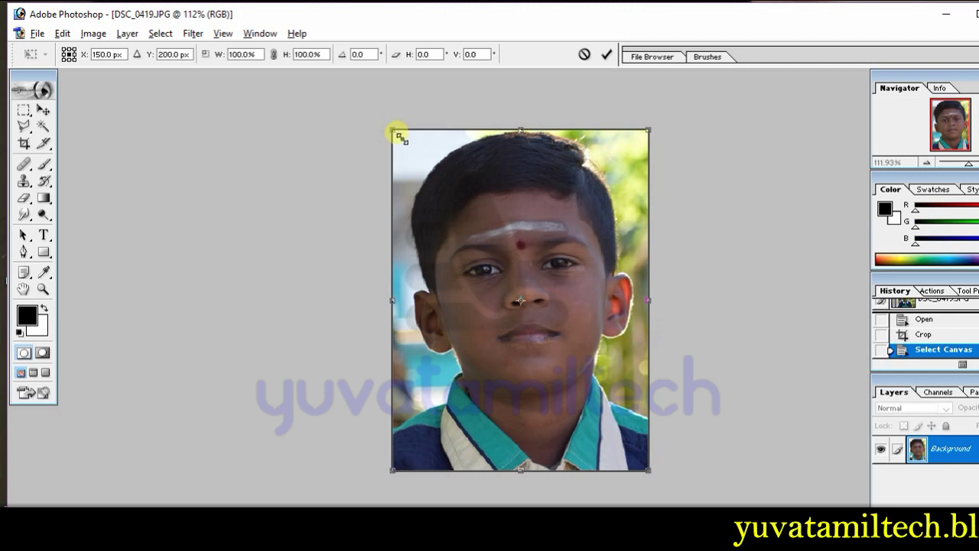
Scale the portrait to about 97.3% × 97.8%, leaving a thin white border, then deselect.
drag(401, 139, 409, 142)
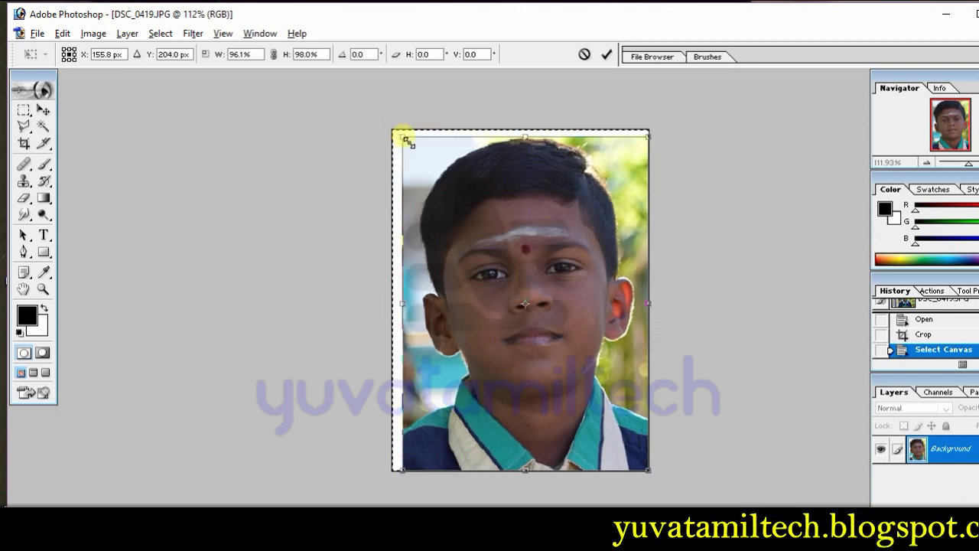
drag(407, 142, 403, 141)
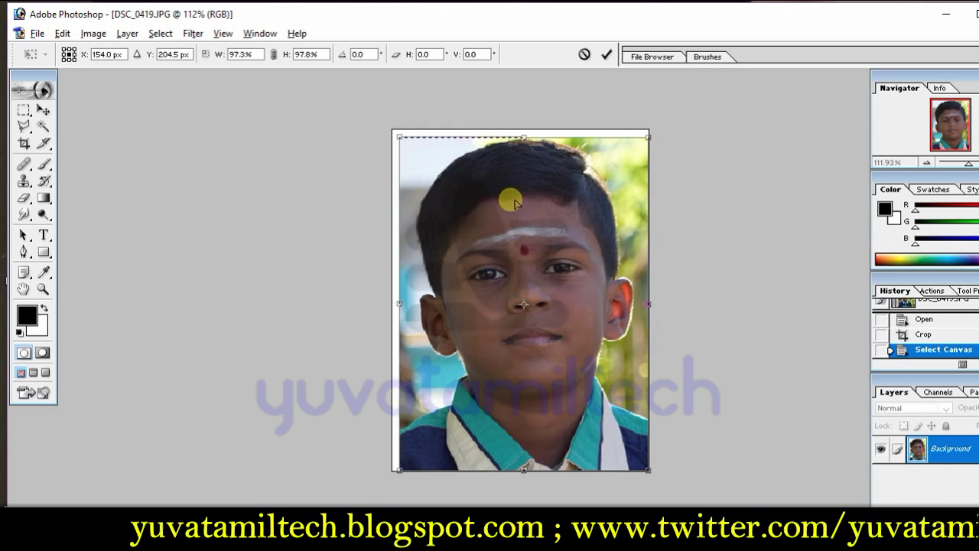
key(Left)
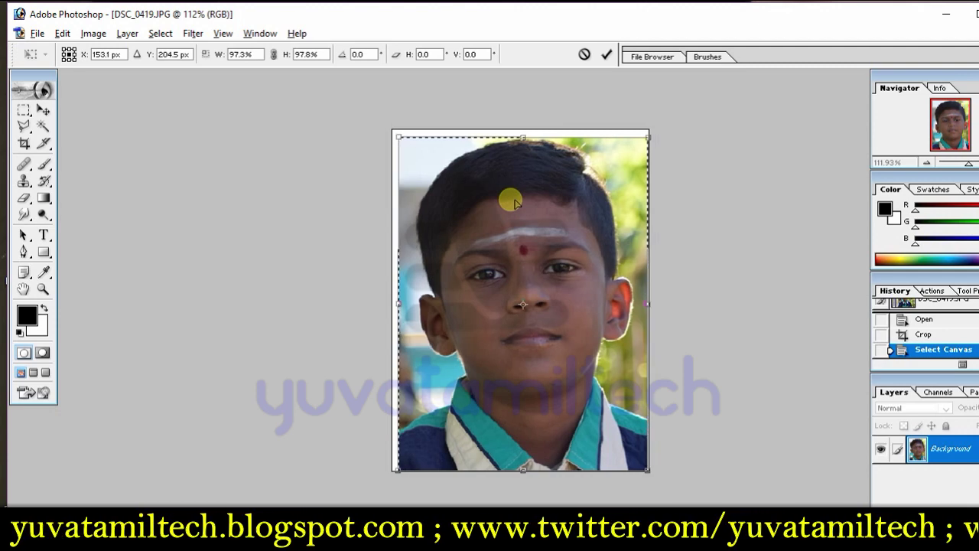
key(Left)
key(Left)
key(Left)
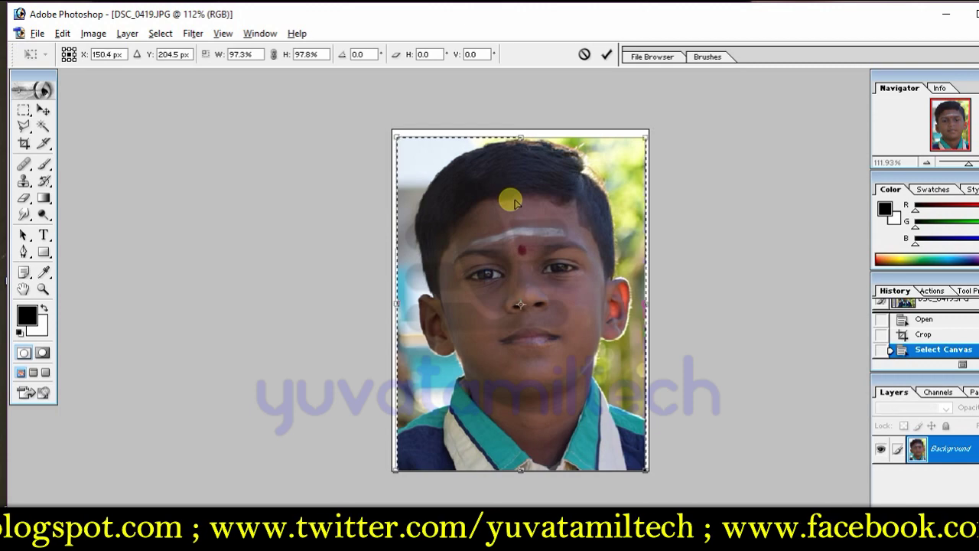
key(Up)
key(Up)
key(Up)
key(Up)
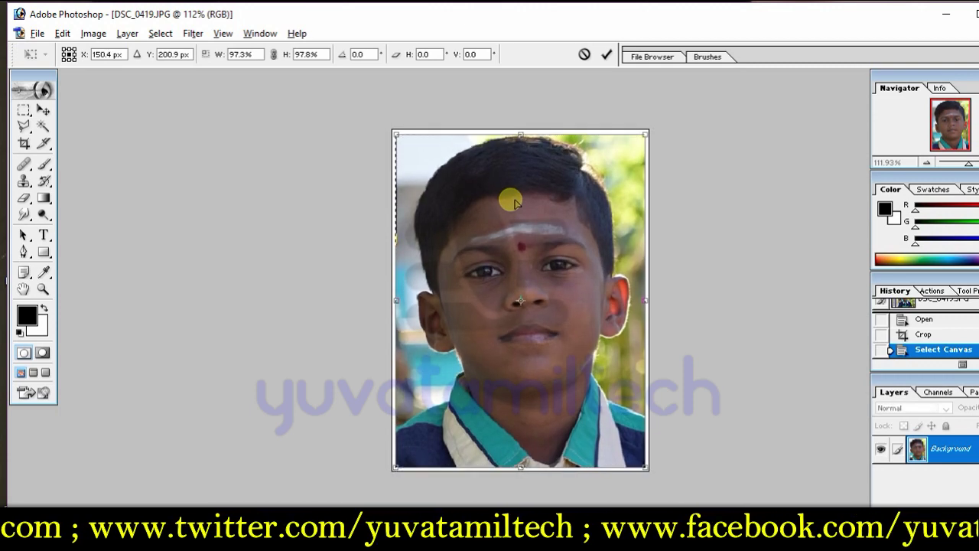
key(Up)
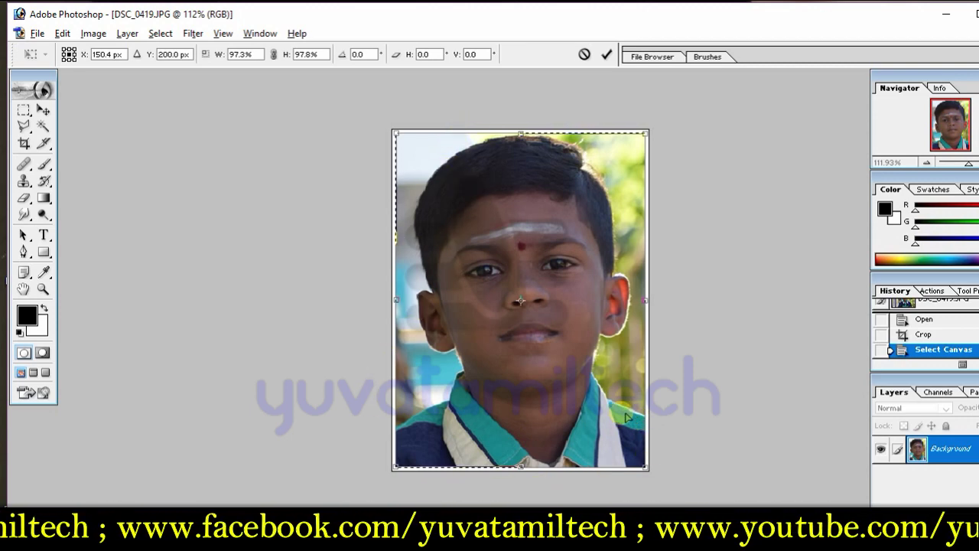
key(Return)
key(c)
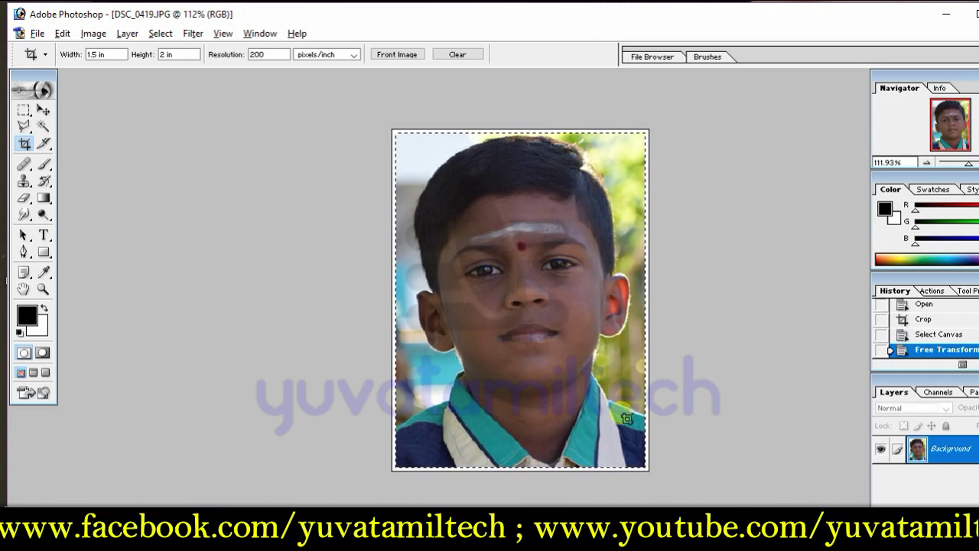
key(ctrl+d)
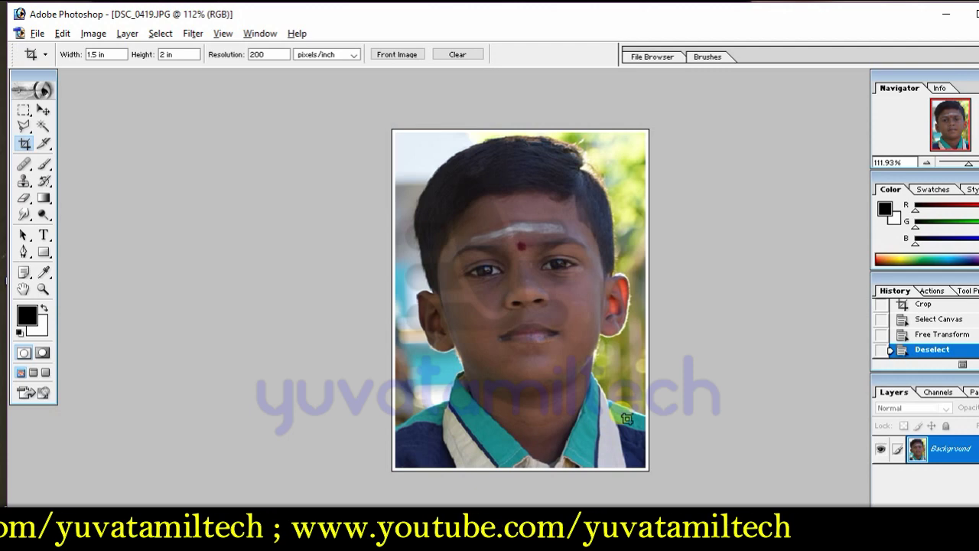
Define the bordered portrait as a pattern named 1234.
click(39, 36)
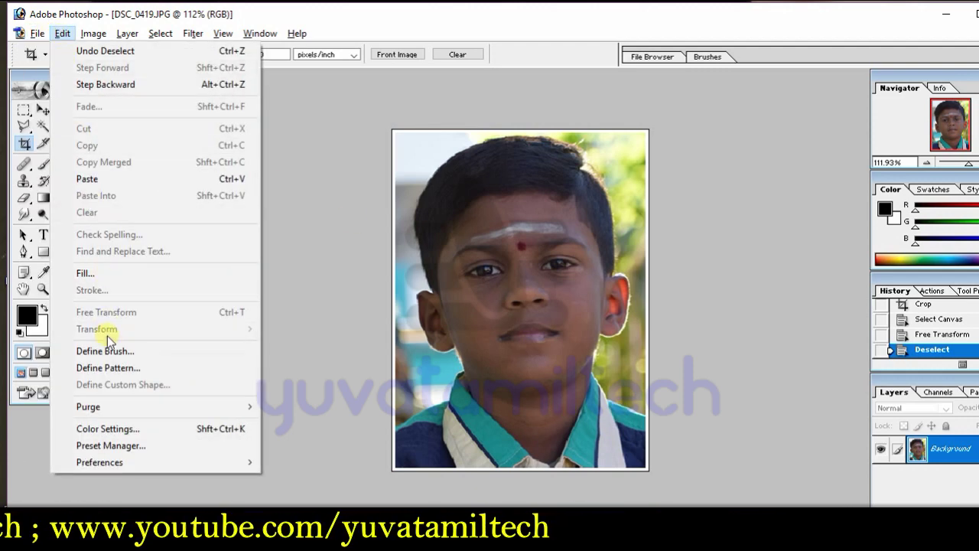
click(108, 368)
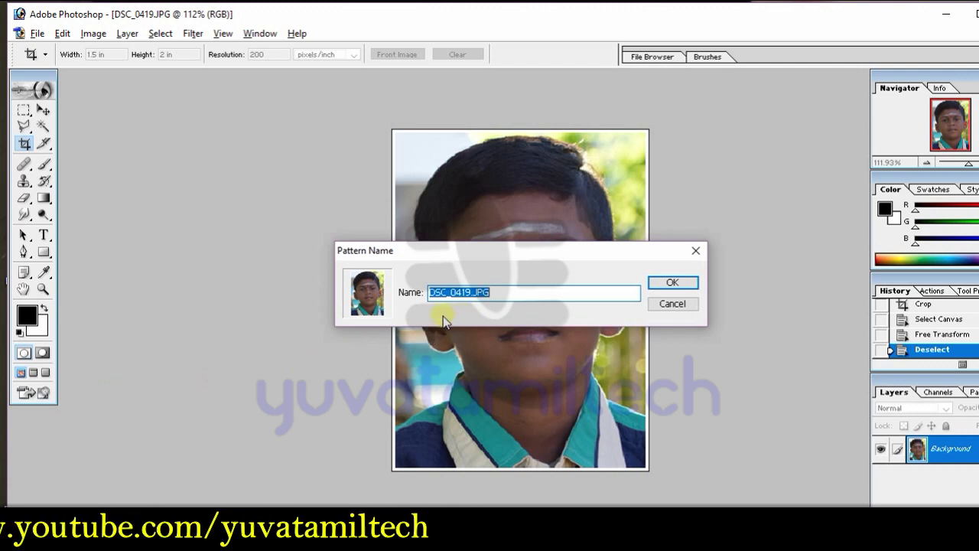
text(1234)
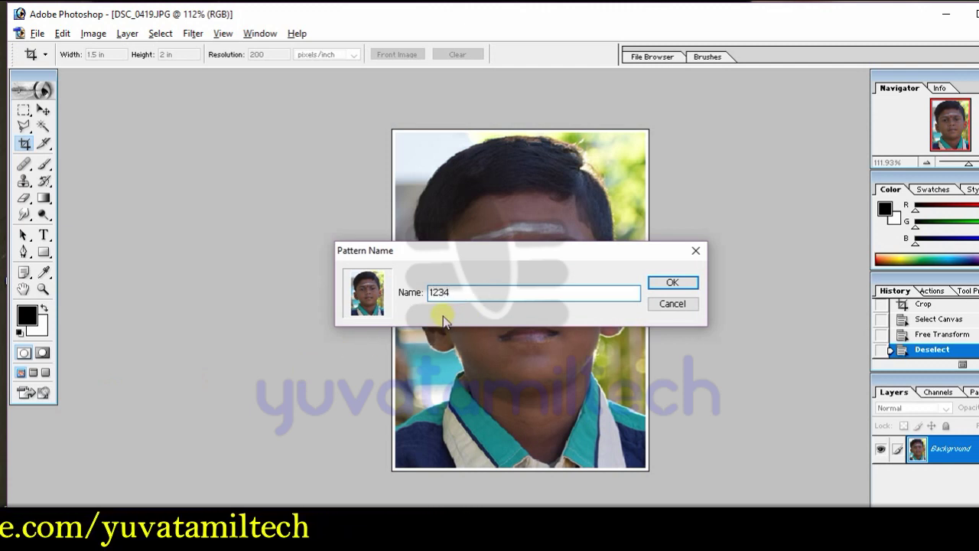
key(Return)
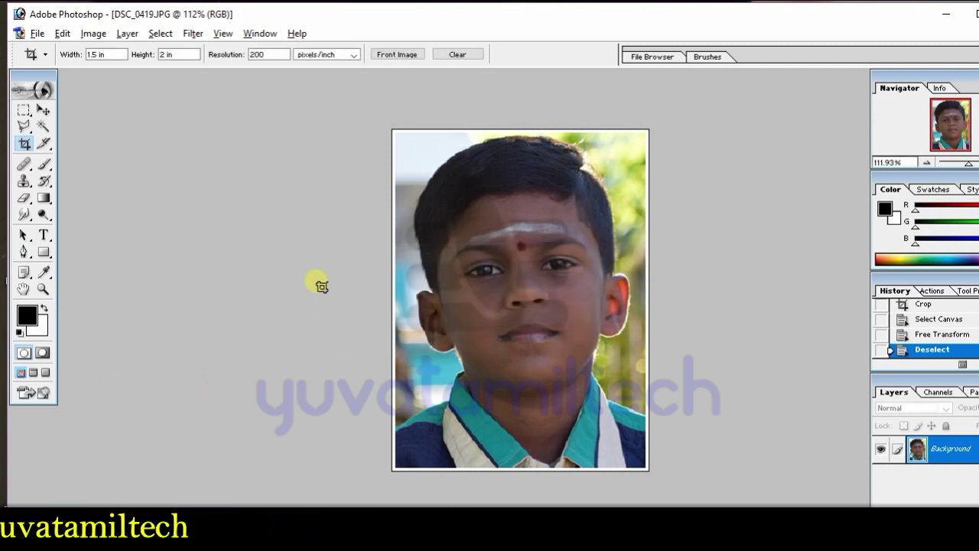
click(62, 33)
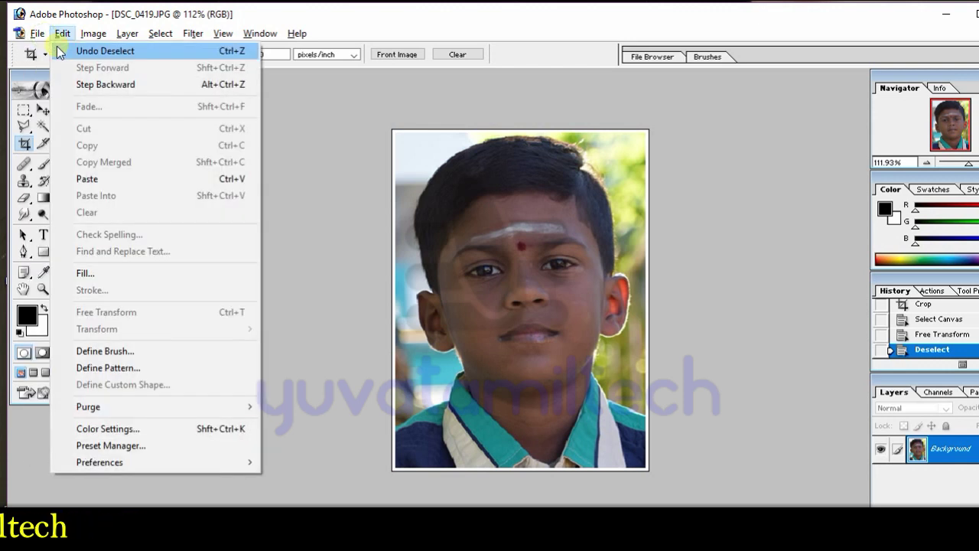
click(702, 247)
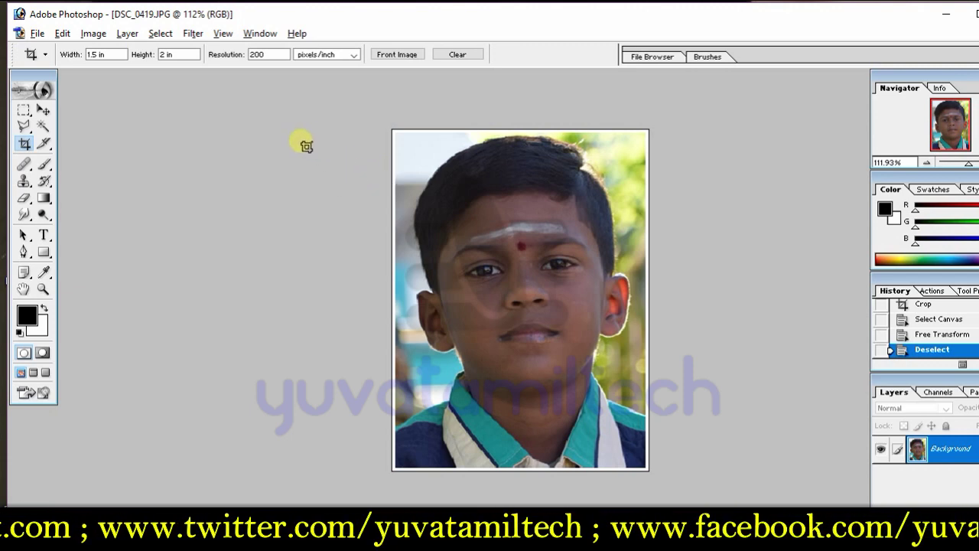
Start a new document with width and height units set to inches.
click(38, 33)
click(47, 54)
double_click(499, 251)
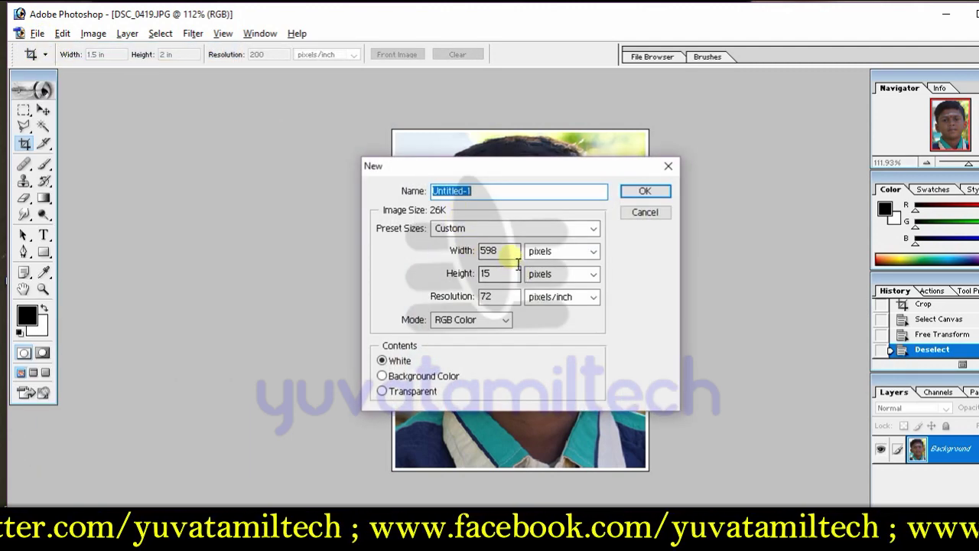
text(598)
double_click(505, 255)
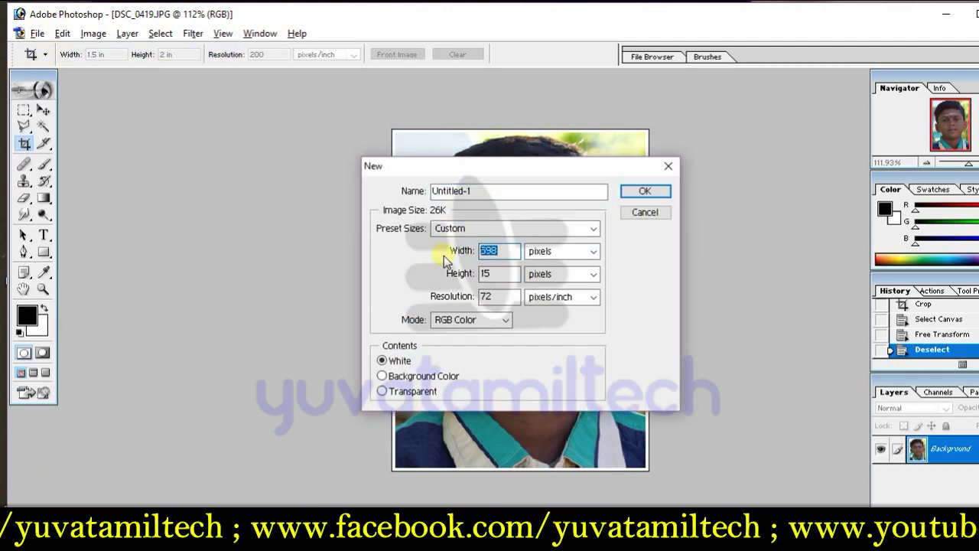
click(562, 251)
click(541, 279)
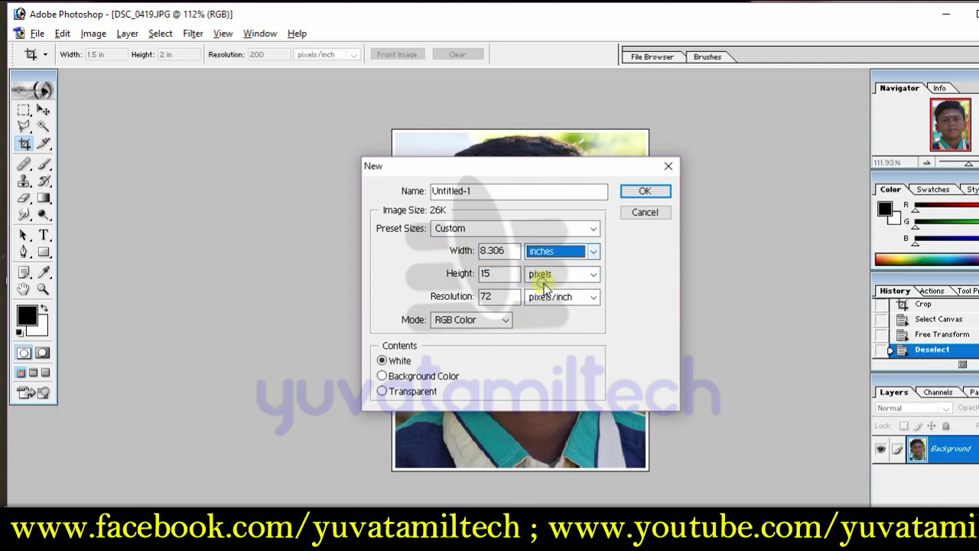
click(542, 274)
click(544, 298)
Set the new document to 6 × 4 in at 200 pixels/inch and create it.
double_click(498, 251)
text(6)
double_click(498, 274)
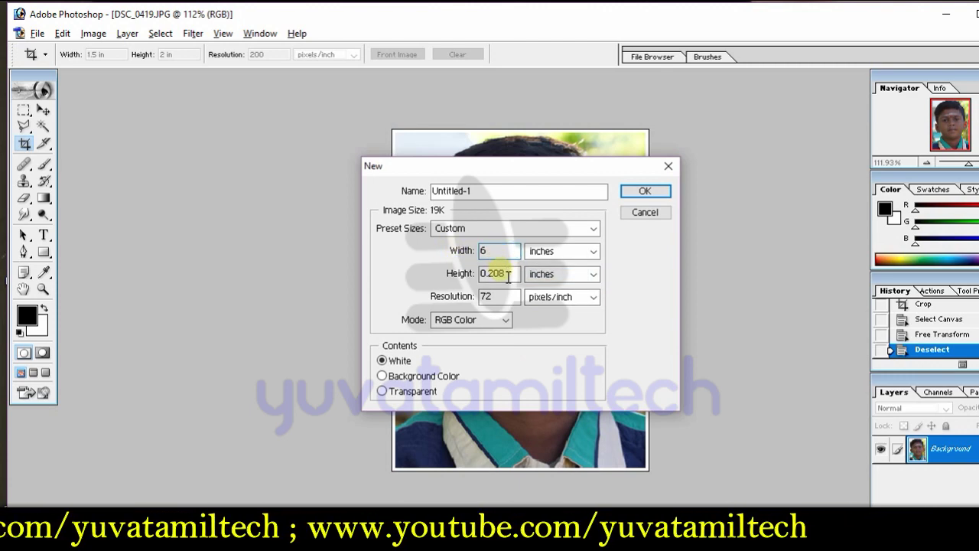
text(4)
double_click(486, 296)
text(200)
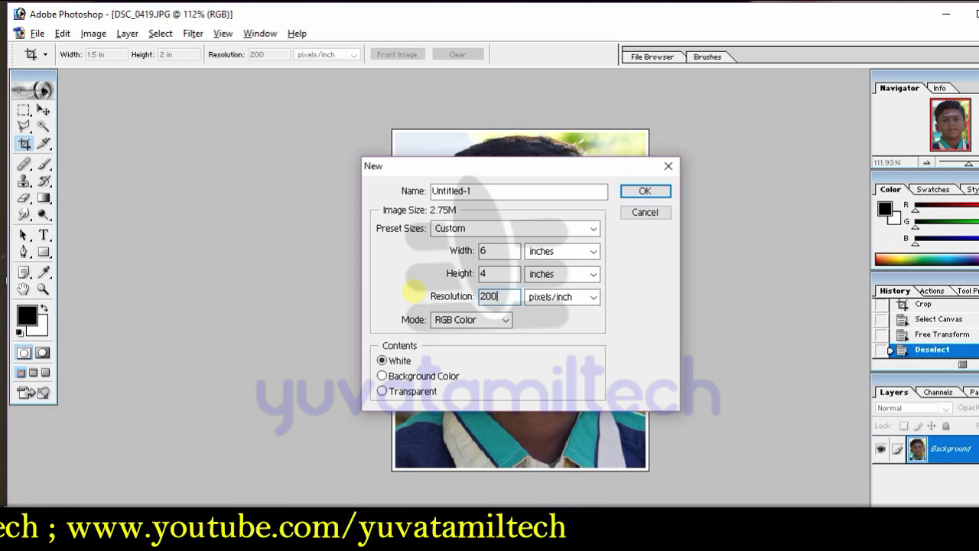
click(637, 191)
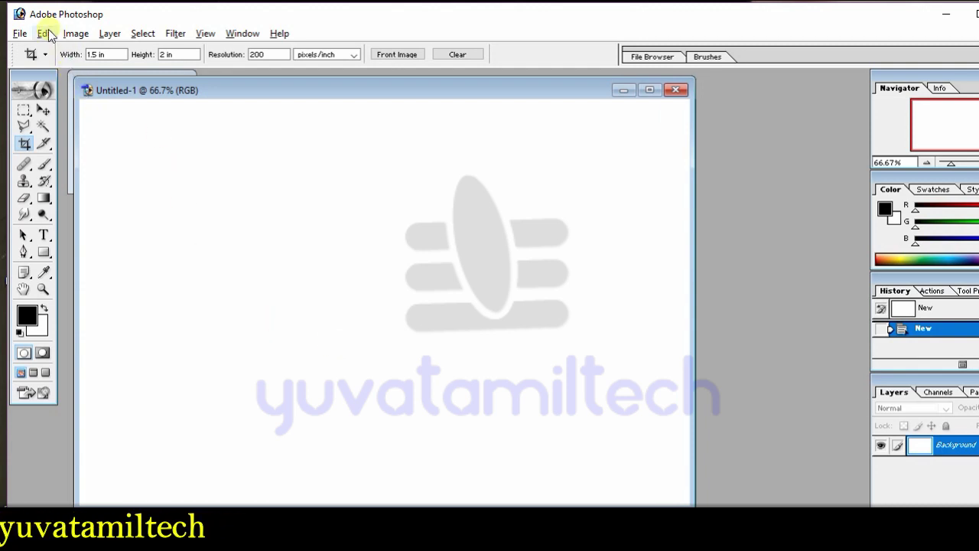
Fill Untitled-1 with the 1234 custom pattern, tiling the portrait in two rows of four.
drag(141, 91, 265, 156)
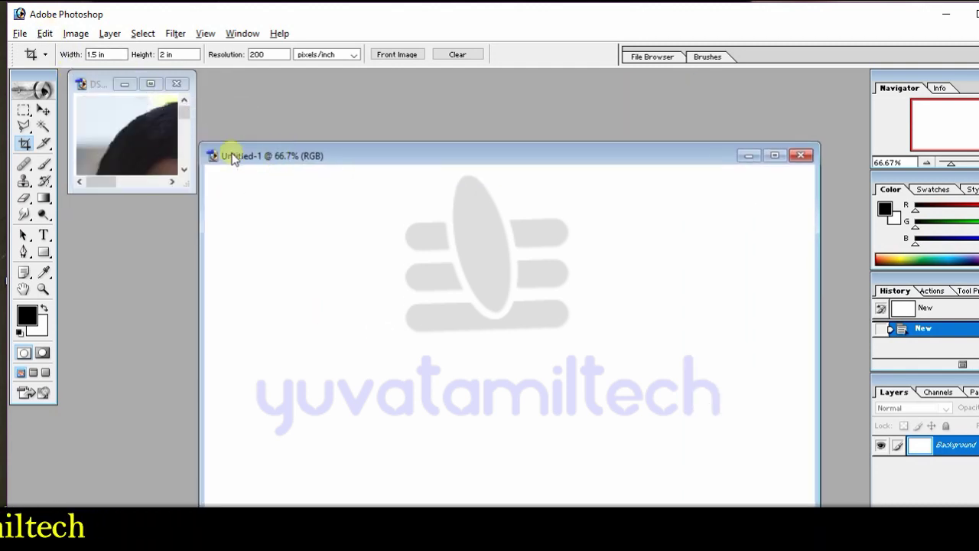
click(40, 35)
click(83, 274)
click(491, 239)
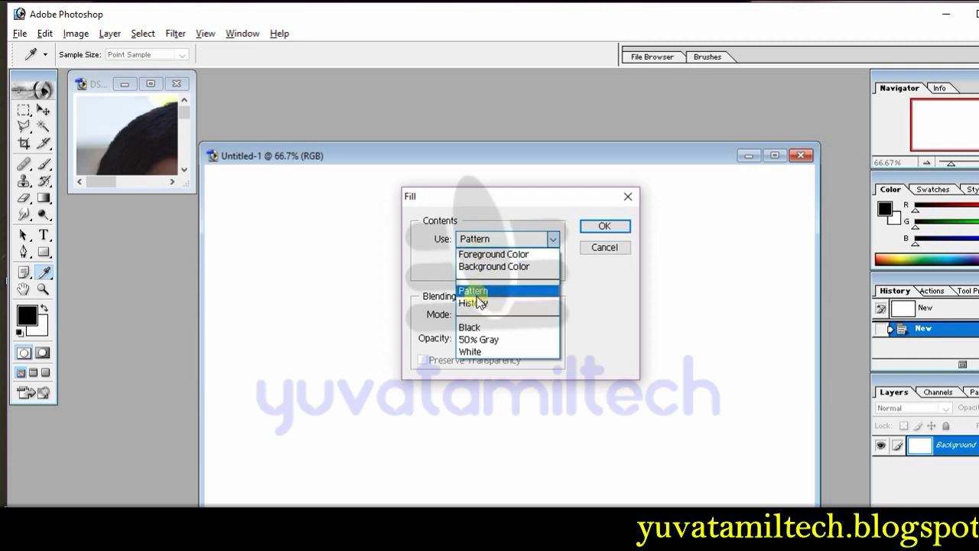
click(475, 293)
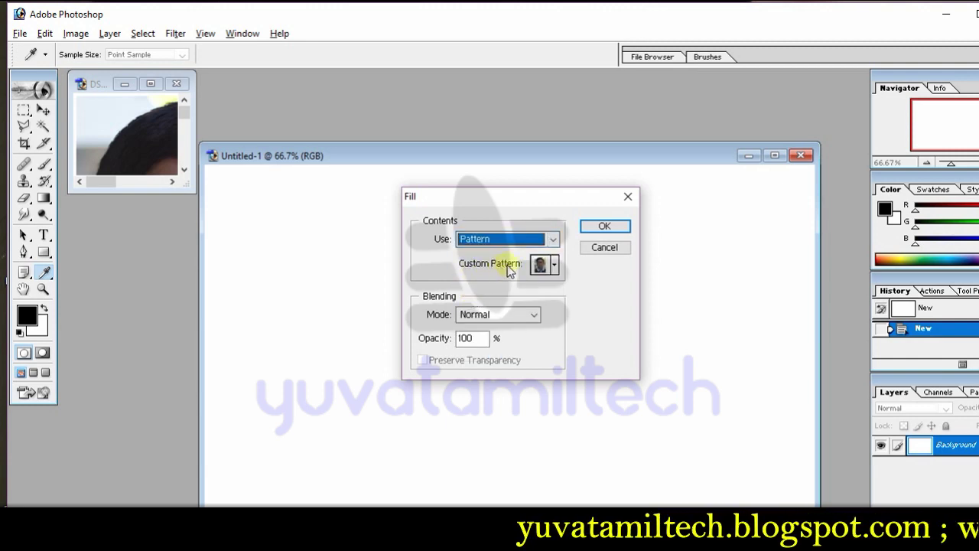
click(554, 264)
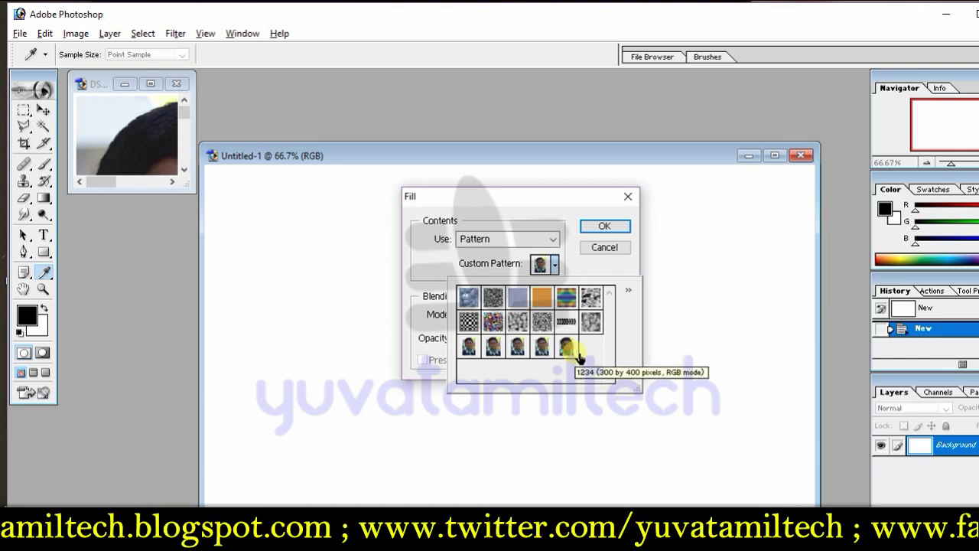
click(573, 351)
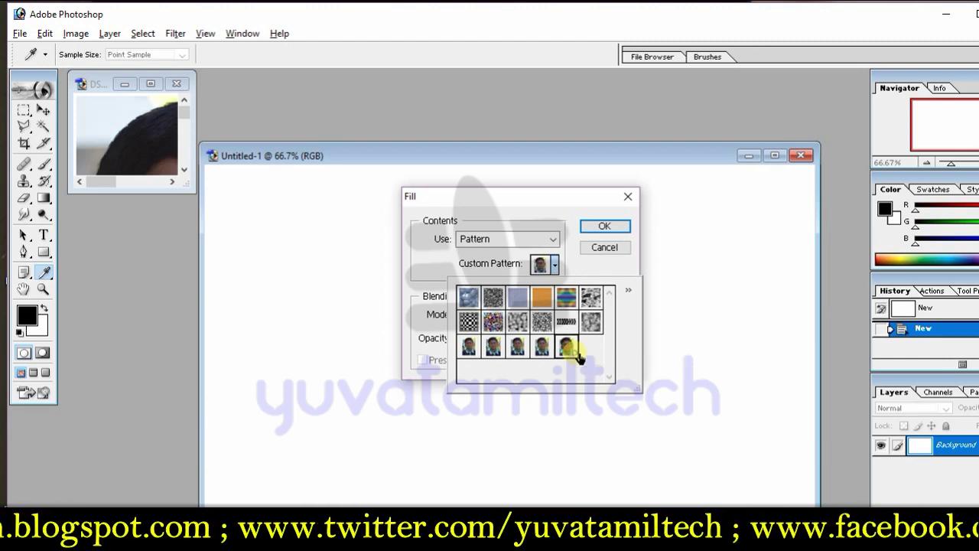
click(604, 227)
key(c)
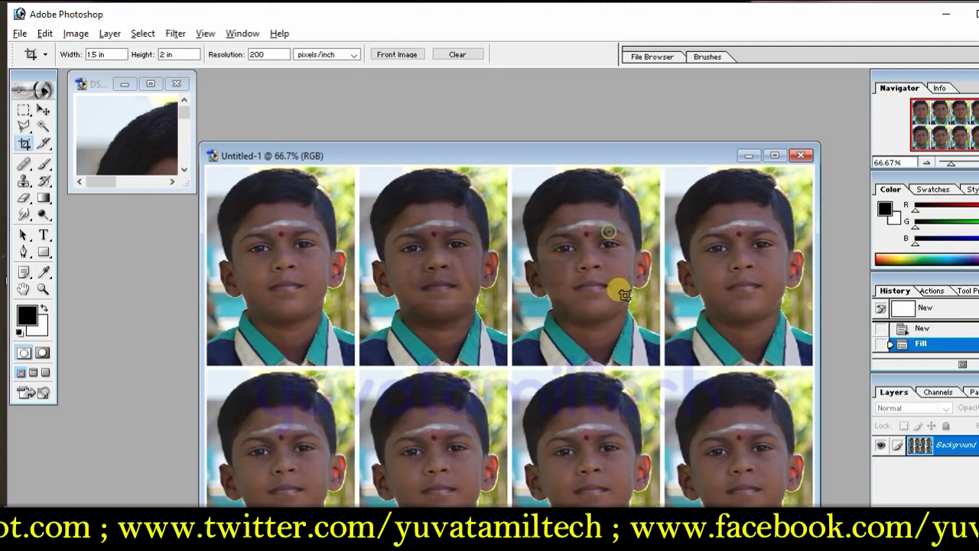
click(773, 156)
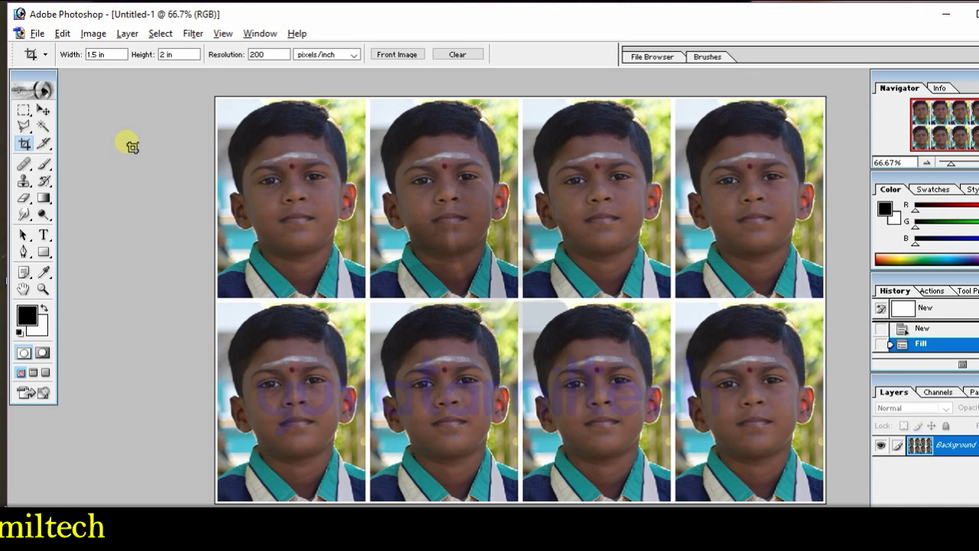
Open the File menu on the finished 4×2 photo sheet.
click(37, 34)
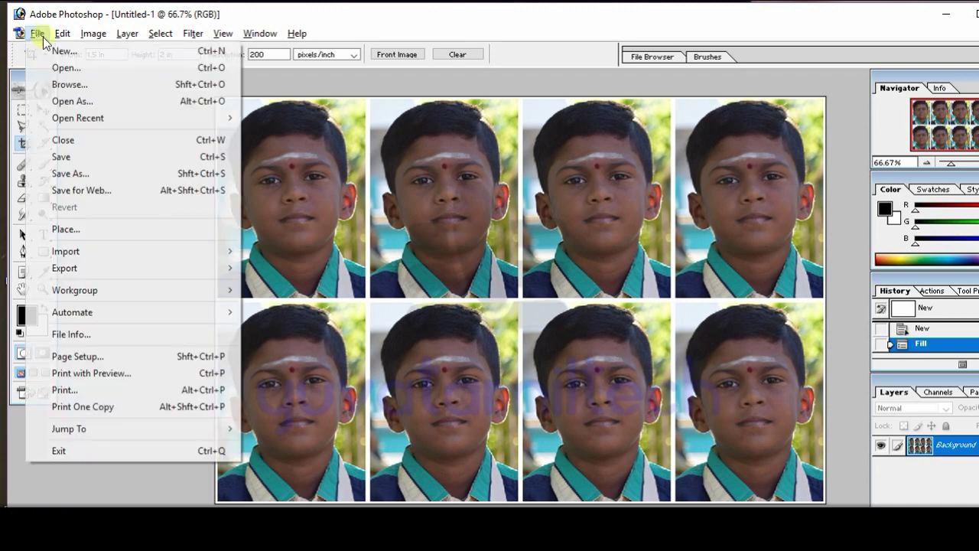
click(70, 178)
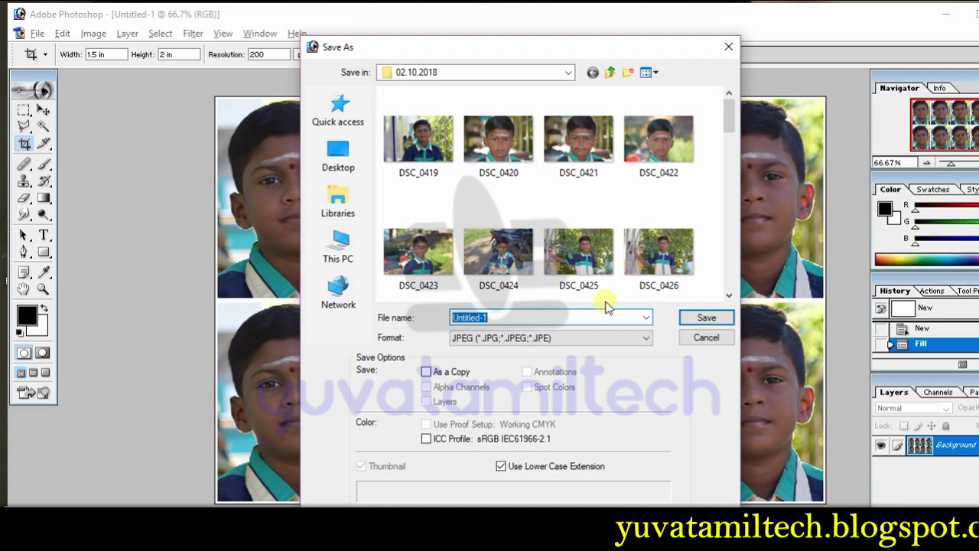
click(700, 338)
click(37, 34)
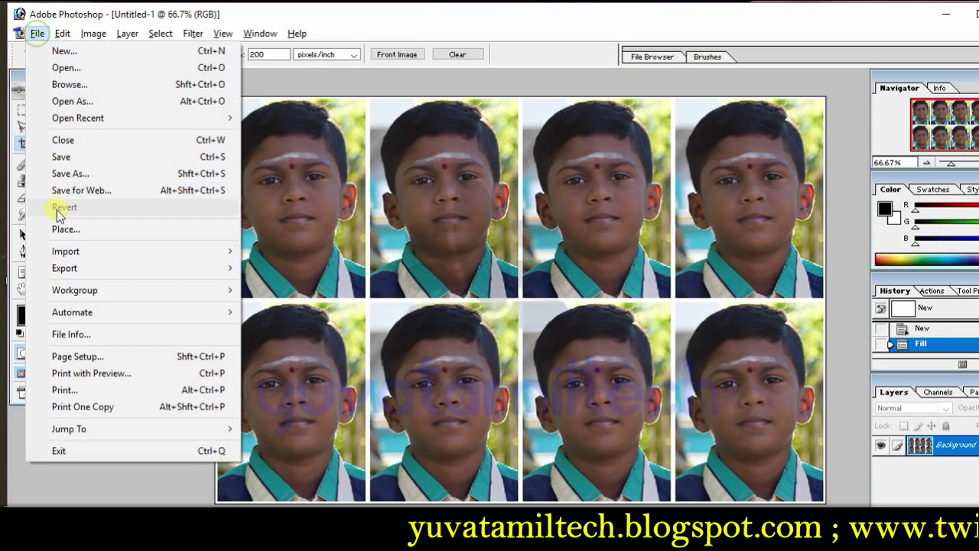
click(65, 176)
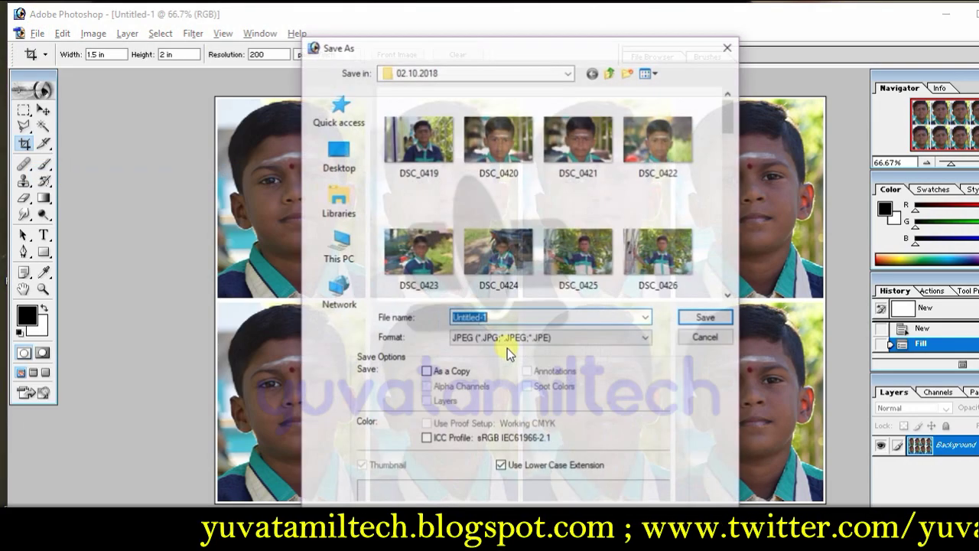
click(705, 340)
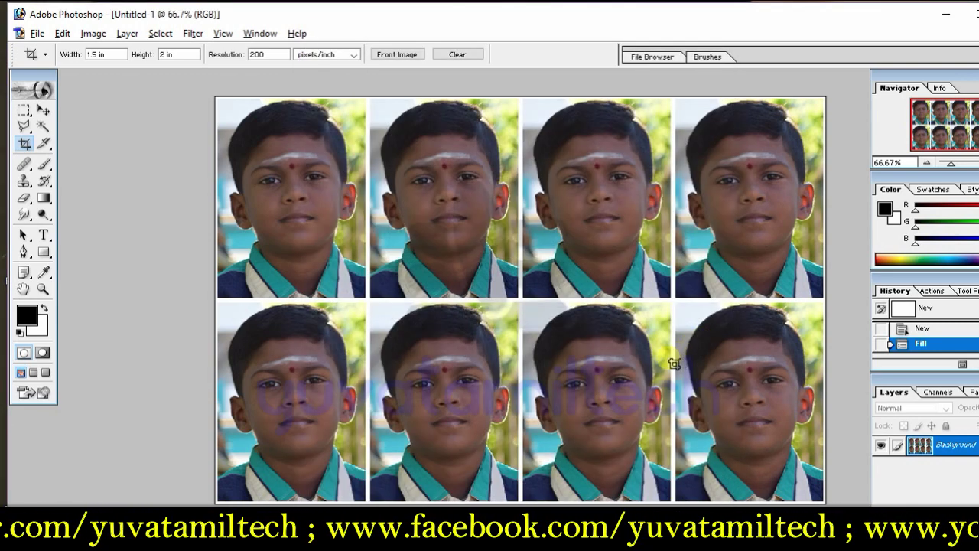